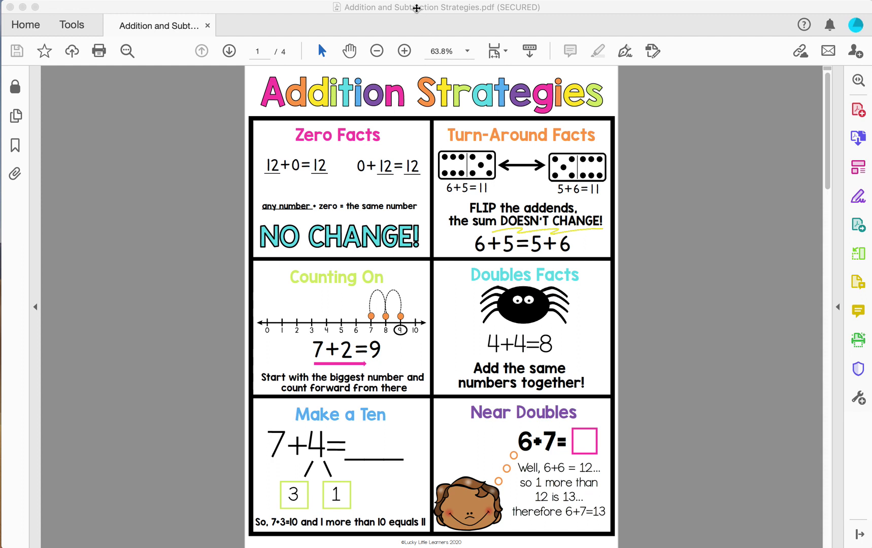
- Focus the Acrobat window and drag a screenshot selection around the Addition Strategies poster page
click(416, 10)
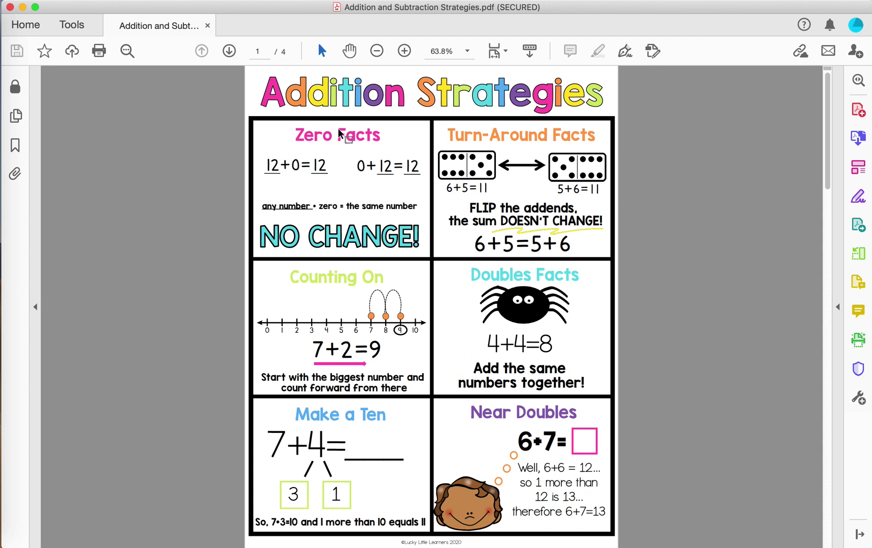
key(super+shift+4)
drag(248, 75, 618, 546)
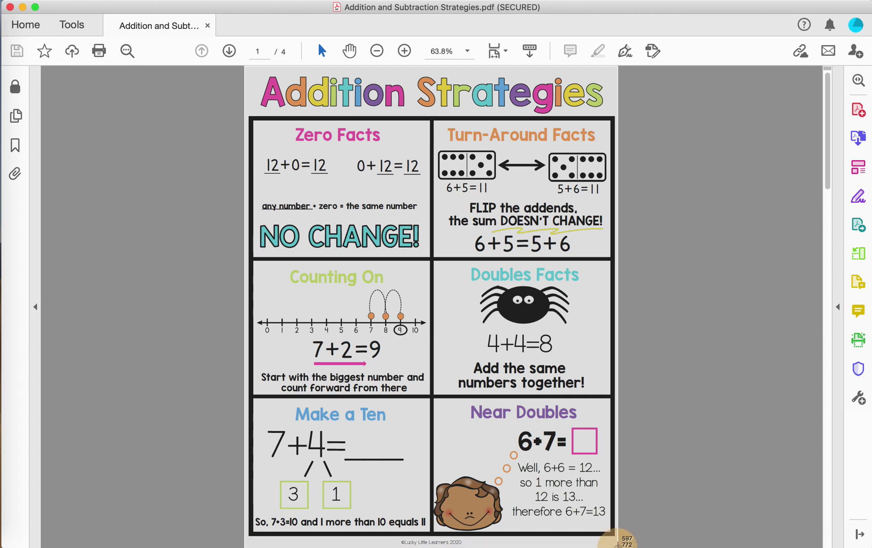
- Finish the poster capture and move the Acrobat window aside to reveal Google Drive
drag(617, 546, 618, 547)
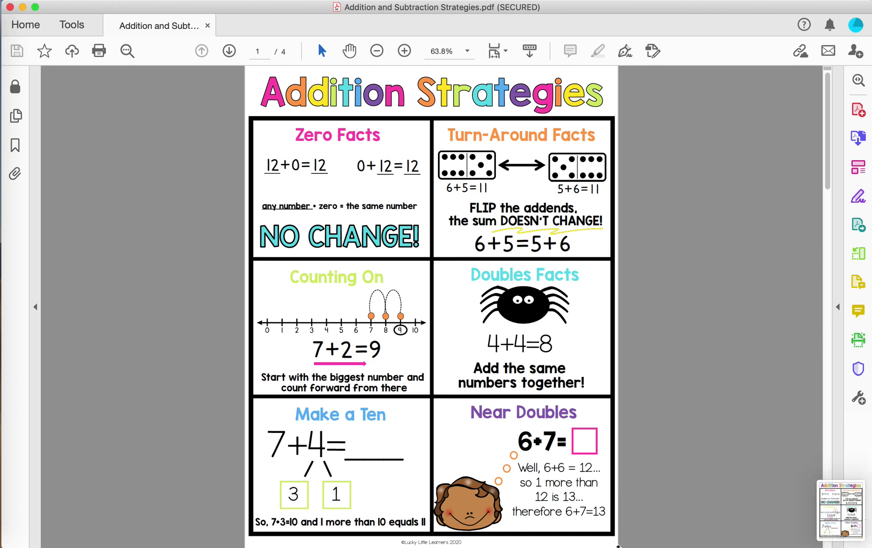
drag(446, 8, 447, 19)
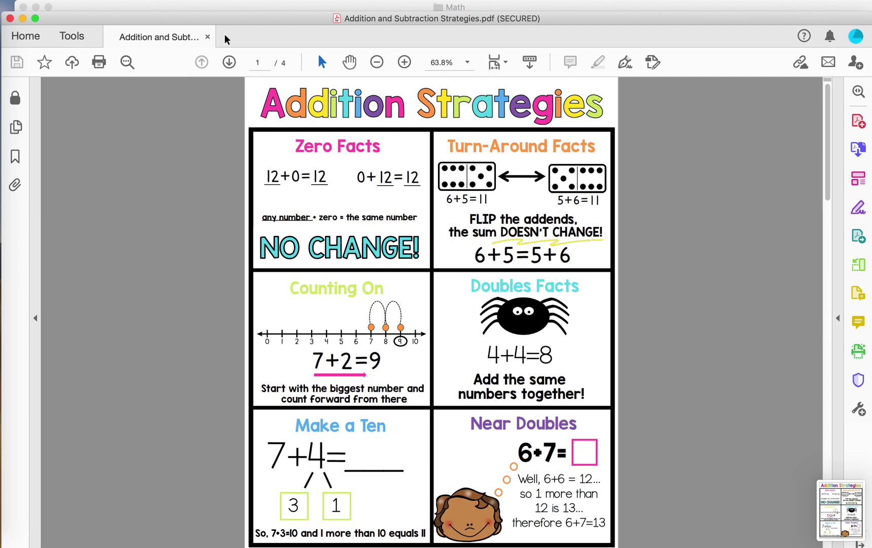
drag(228, 29, 306, 11)
- Bring Google Drive to the front and create a new Google Slides presentation from New
click(41, 30)
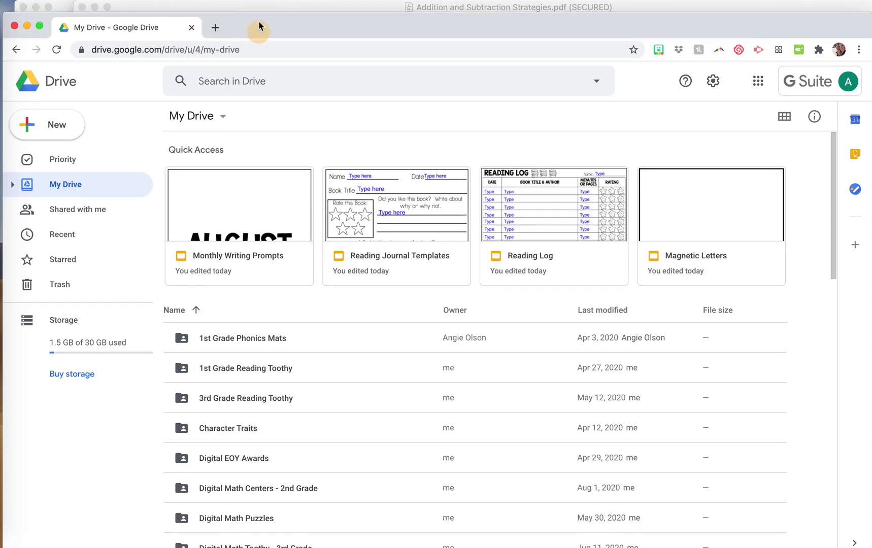
drag(259, 29, 259, 14)
click(48, 117)
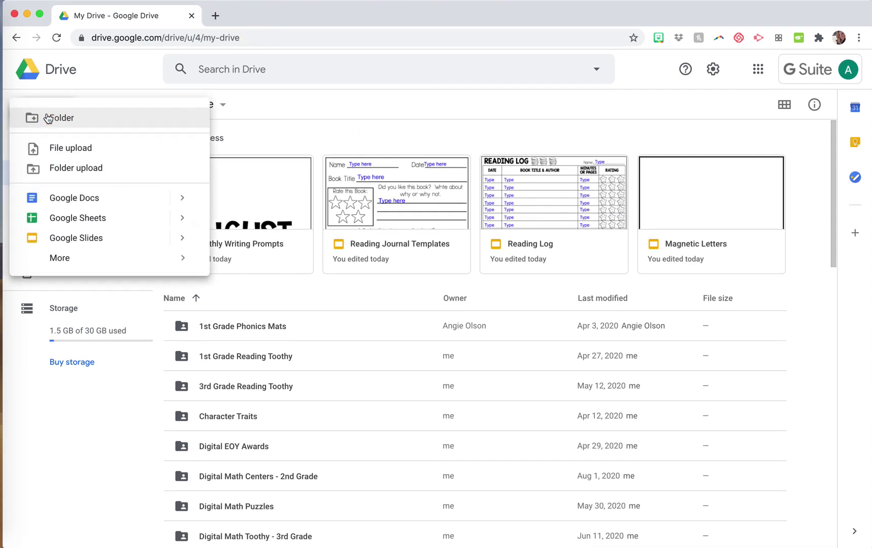
click(71, 238)
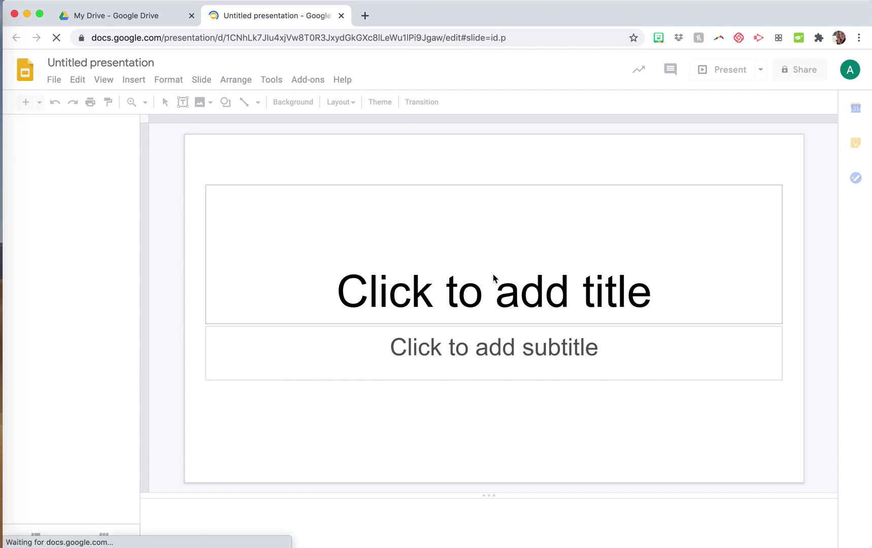
- Rename 'Untitled presentation' to 'Addition and Subtraction Strategies'
click(145, 59)
click(134, 61)
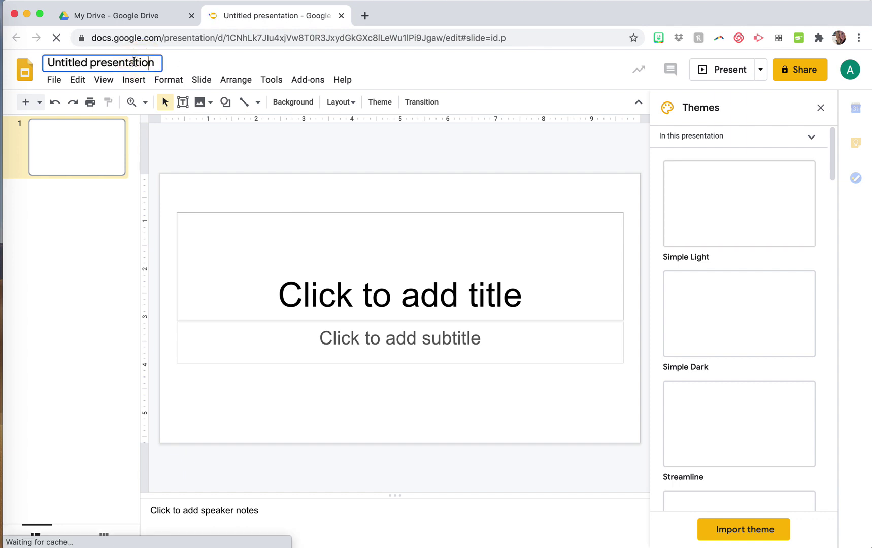
double_click(147, 64)
key(ctrl+a)
text(Addition and Subtraction Strategies)
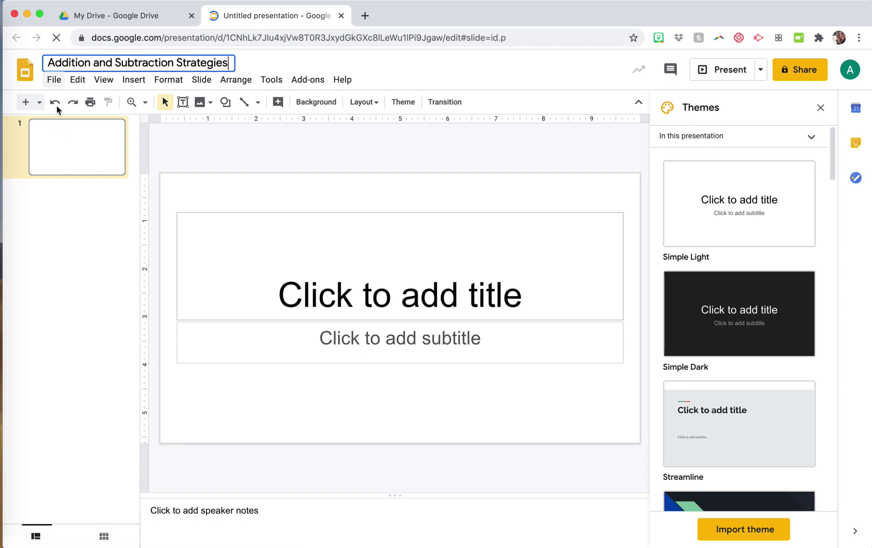
- Review the presentation's document details, then bring up the Page setup dialog
click(54, 79)
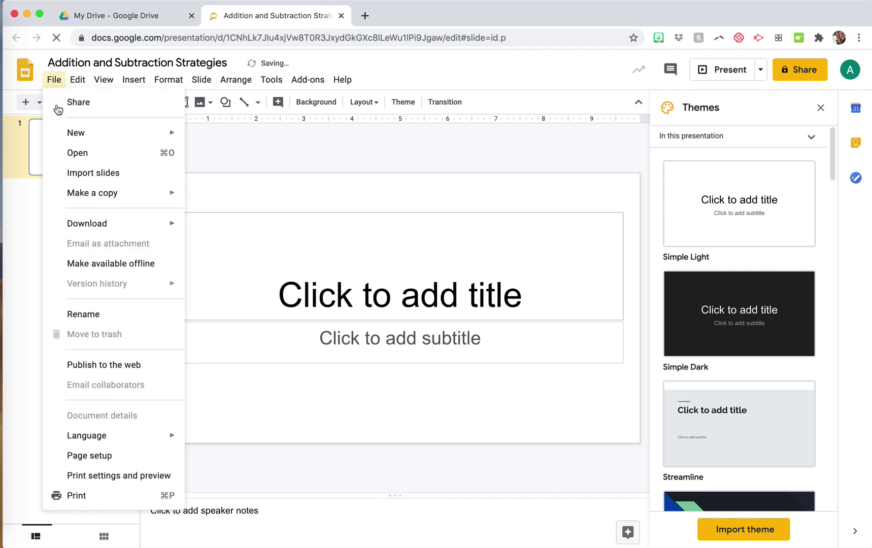
click(84, 457)
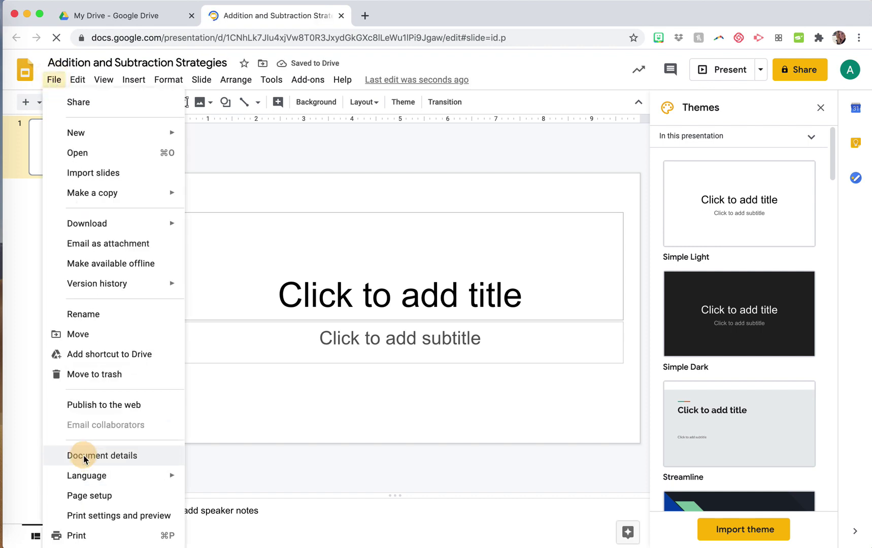
click(527, 247)
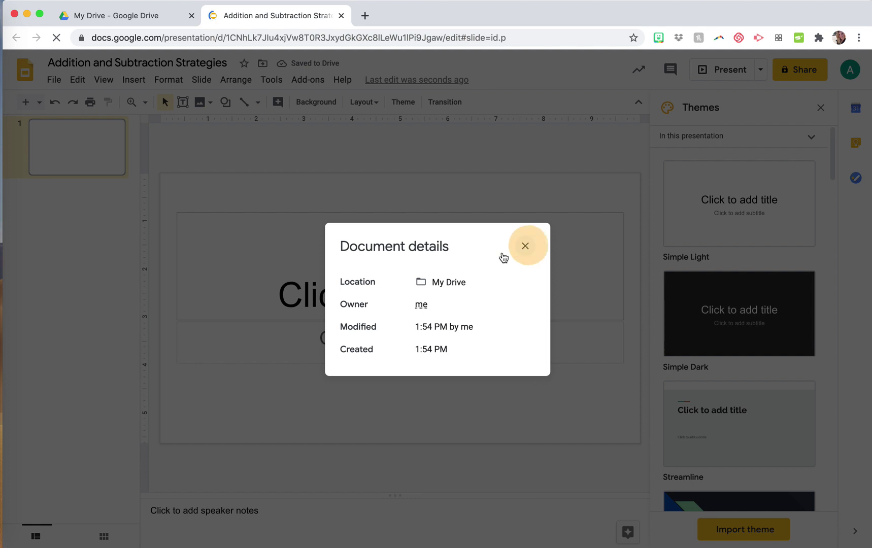
click(54, 79)
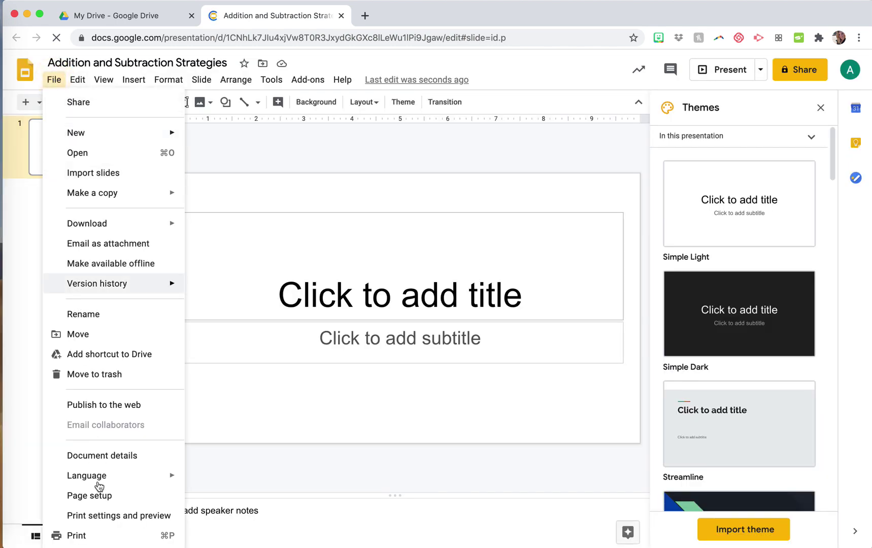
click(96, 495)
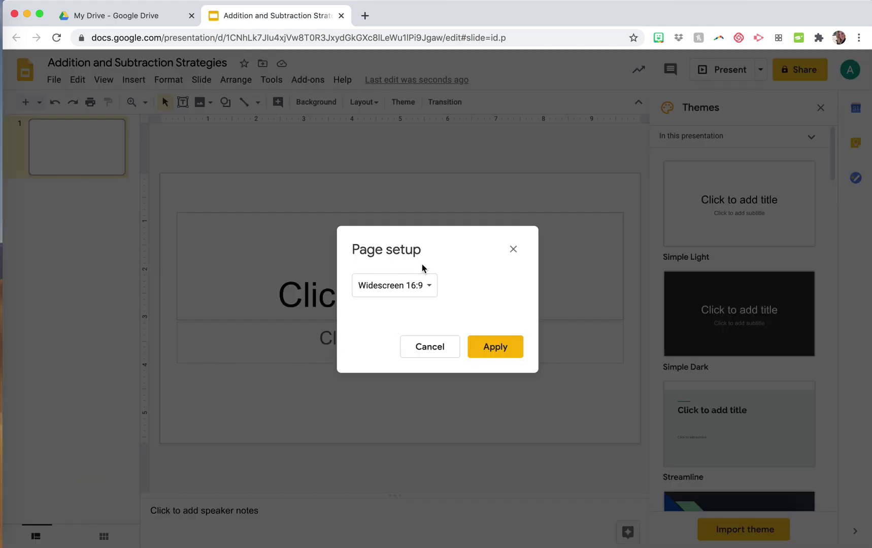
- Set a Custom page size of 8.5 x 11 inches and apply it
click(427, 286)
click(396, 328)
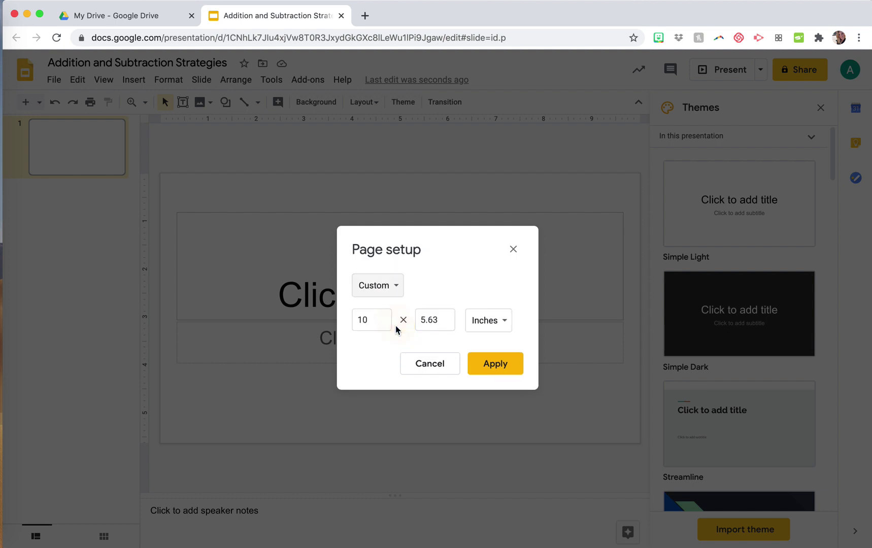
click(376, 321)
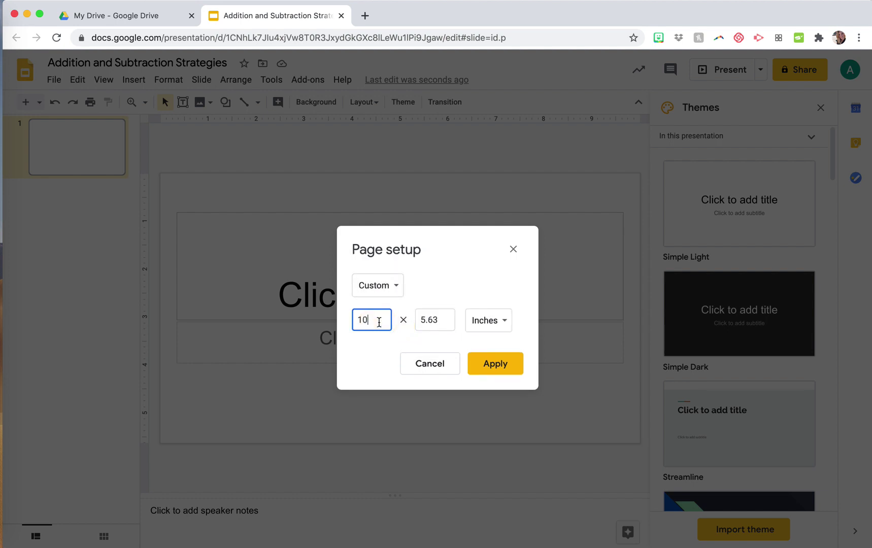
key(BackSpace)
text(8.5)
click(447, 319)
key(BackSpace)
key(BackSpace)
key(BackSpace)
key(BackSpace)
text(11)
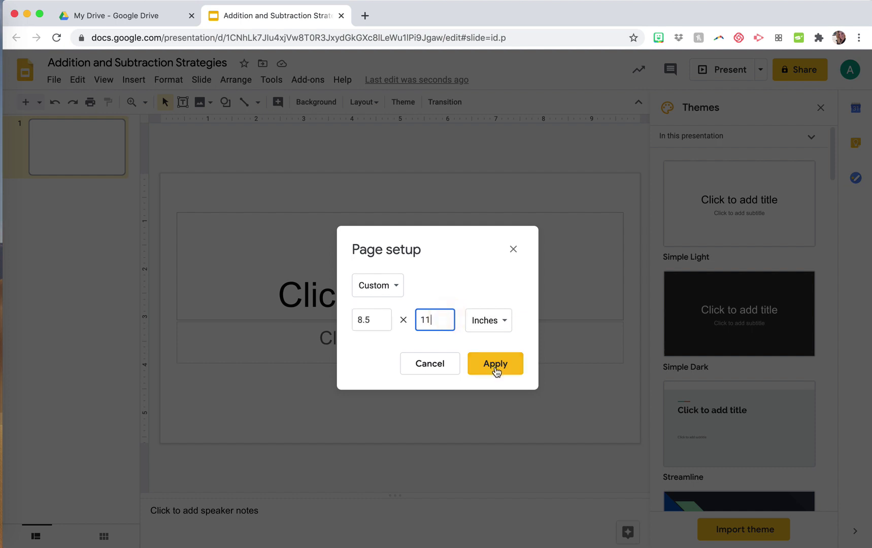
click(496, 372)
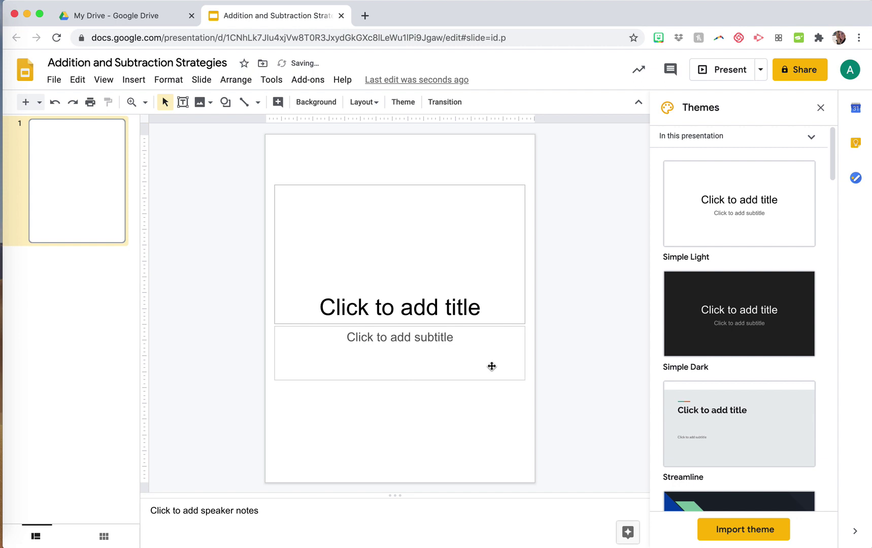
- Hide the theme suggestions and delete the title and subtitle placeholder boxes
click(464, 296)
click(822, 108)
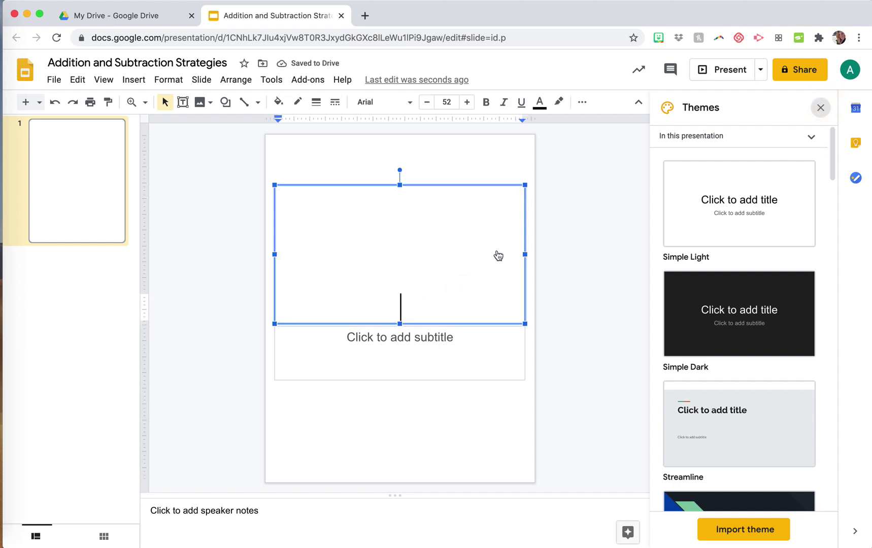
click(456, 347)
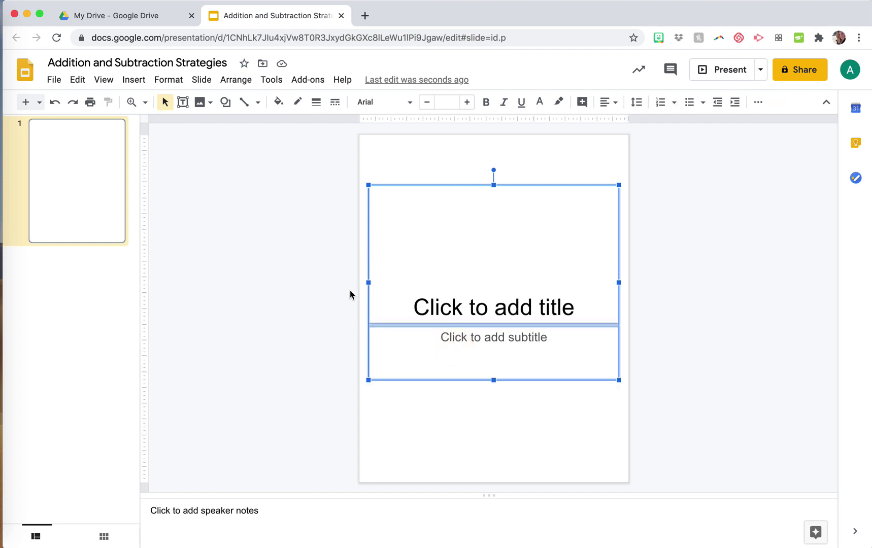
click(415, 190)
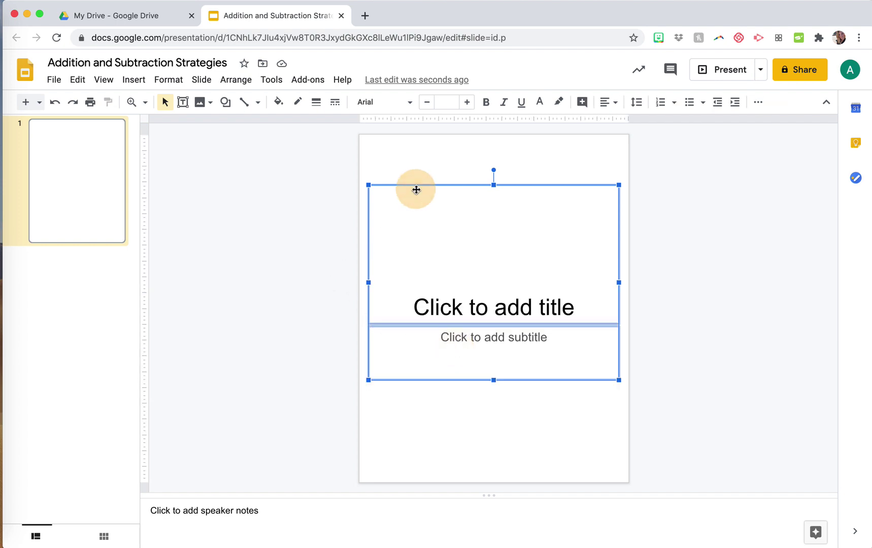
key(Delete)
click(263, 210)
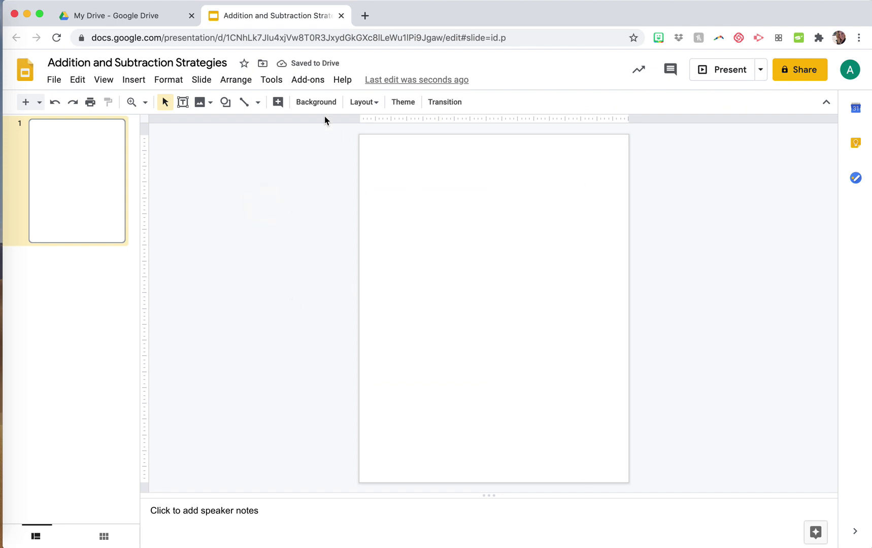
- Set the slide background to the latest poster screenshot from Desktop > Screenshots
click(317, 104)
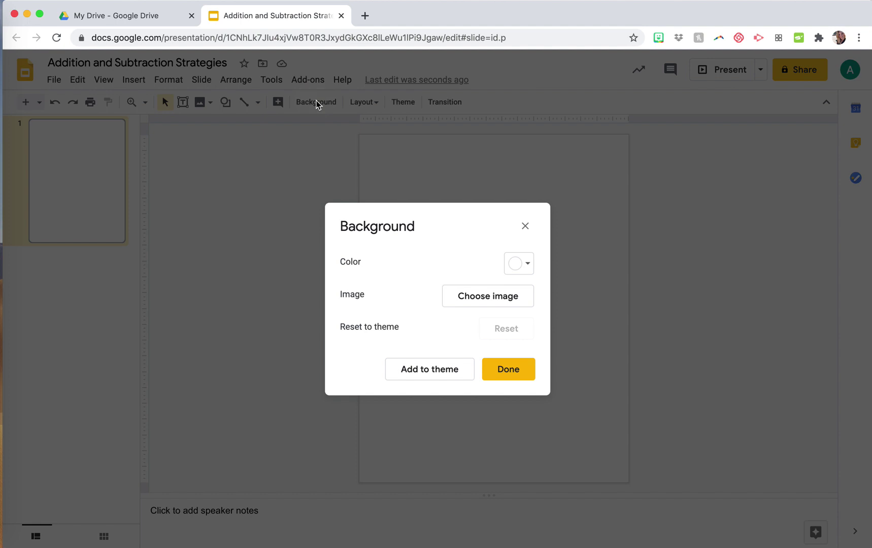
click(492, 305)
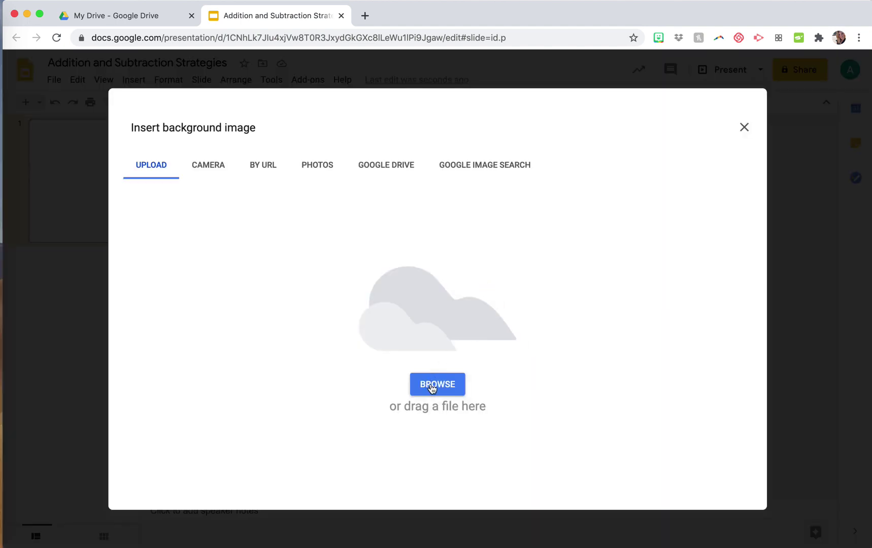
click(438, 387)
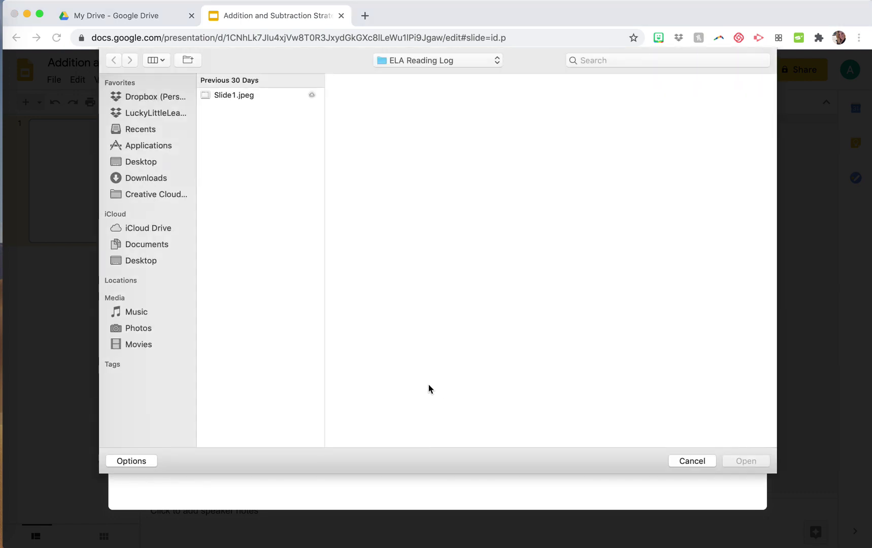
click(136, 165)
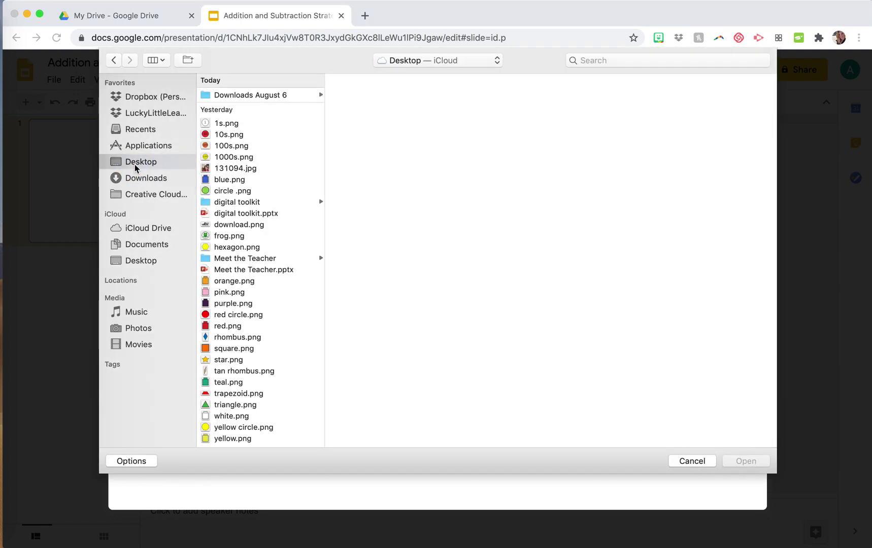
scroll(244, 406, down, 10)
click(234, 443)
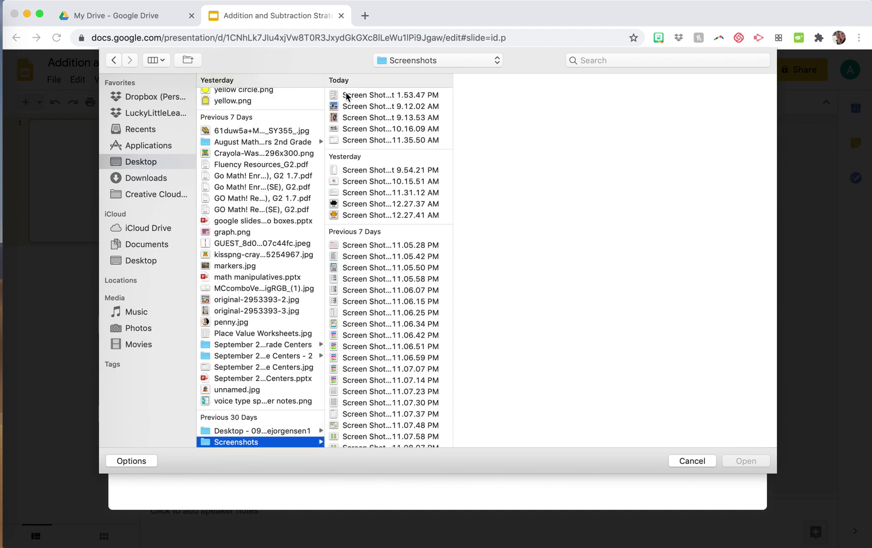
click(347, 97)
double_click(347, 96)
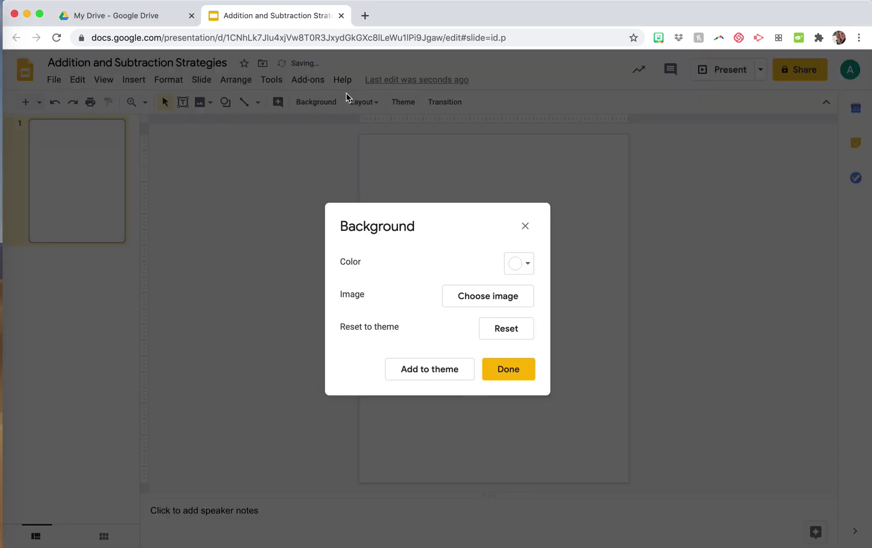
click(521, 366)
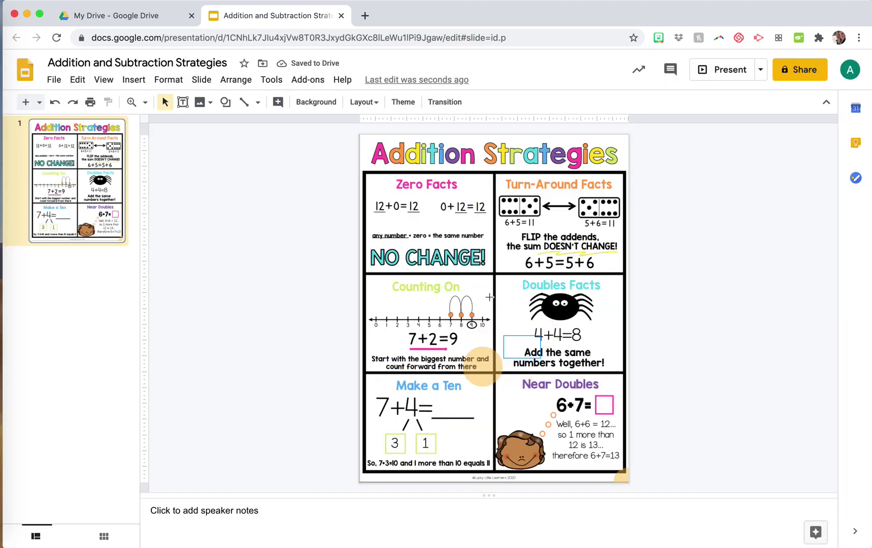
- Make adjustments on the poster slide, then show the Shape toolbar's list of shape types
drag(463, 311, 338, 436)
drag(540, 278, 306, 381)
click(458, 205)
click(321, 342)
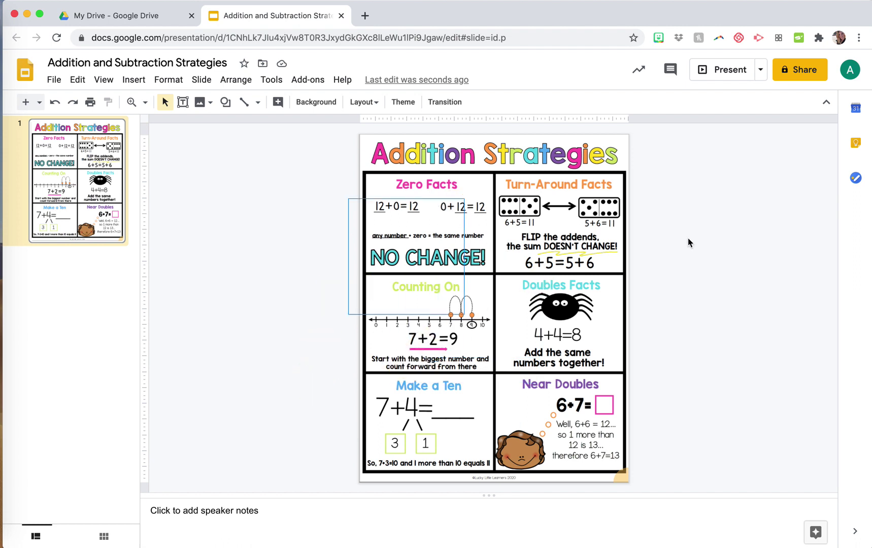
click(226, 102)
- Draw an oval shape over the Zero Facts box
mouse_move(301, 135)
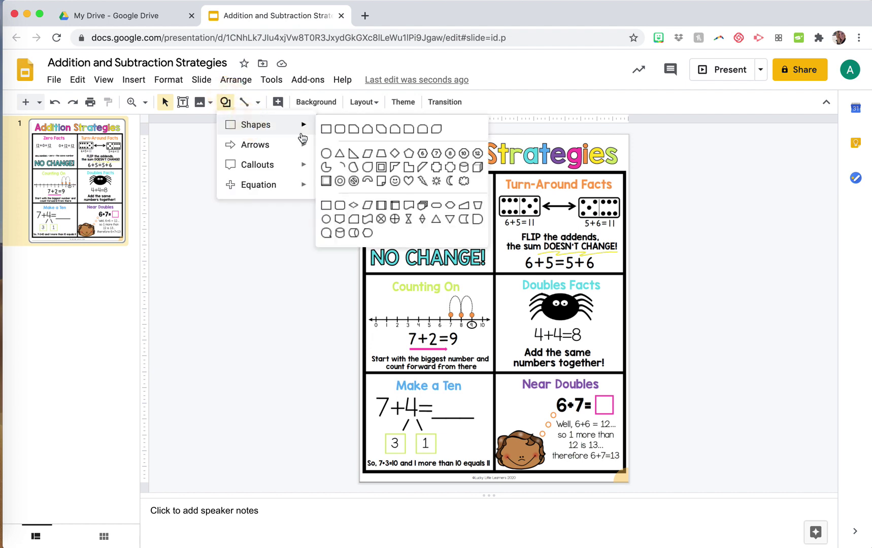
click(324, 149)
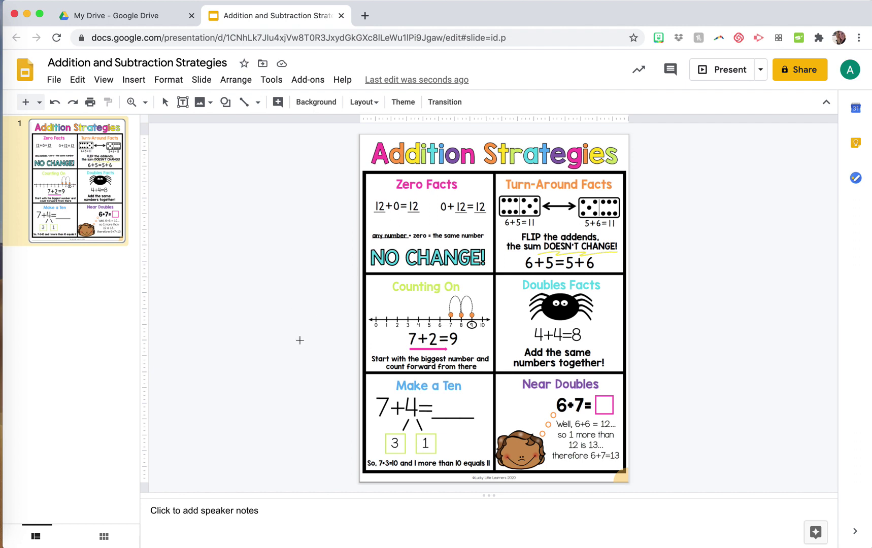
drag(351, 159, 500, 280)
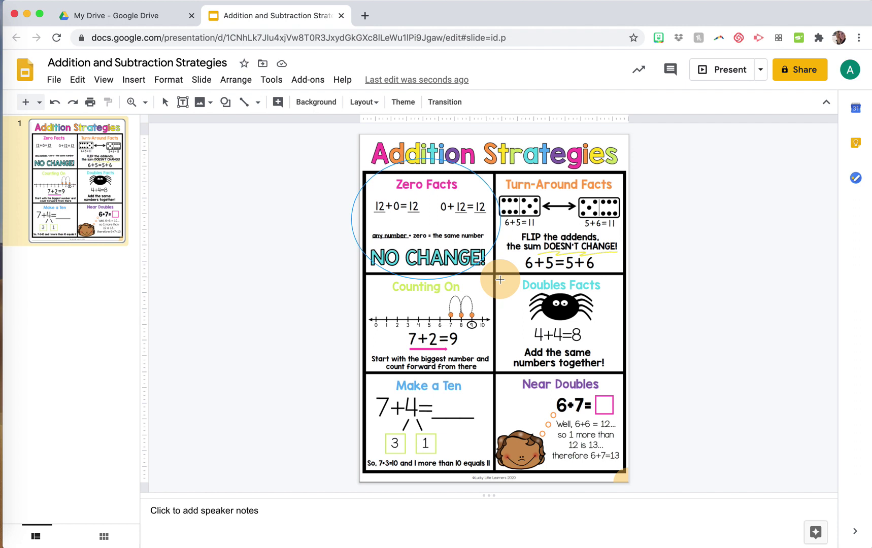
drag(500, 280, 500, 279)
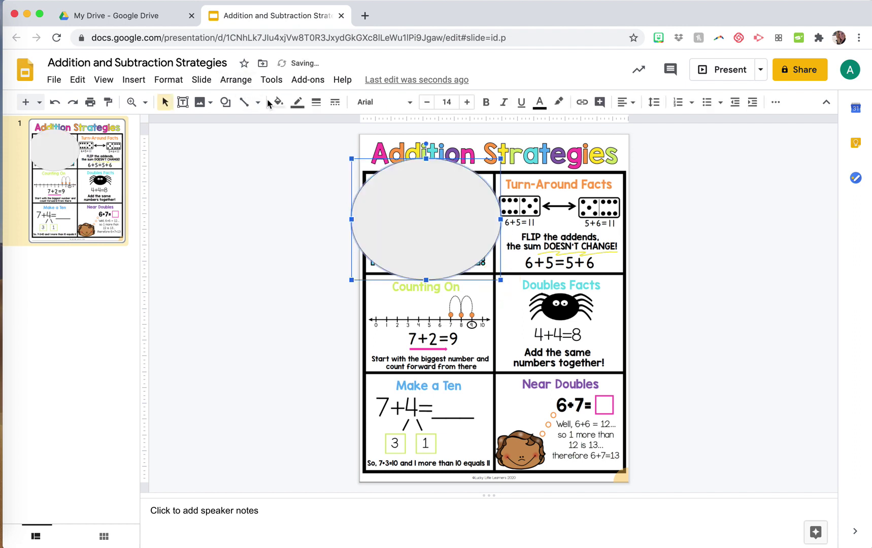
- Give the ellipse a transparent fill and a 4px border
click(279, 101)
click(315, 147)
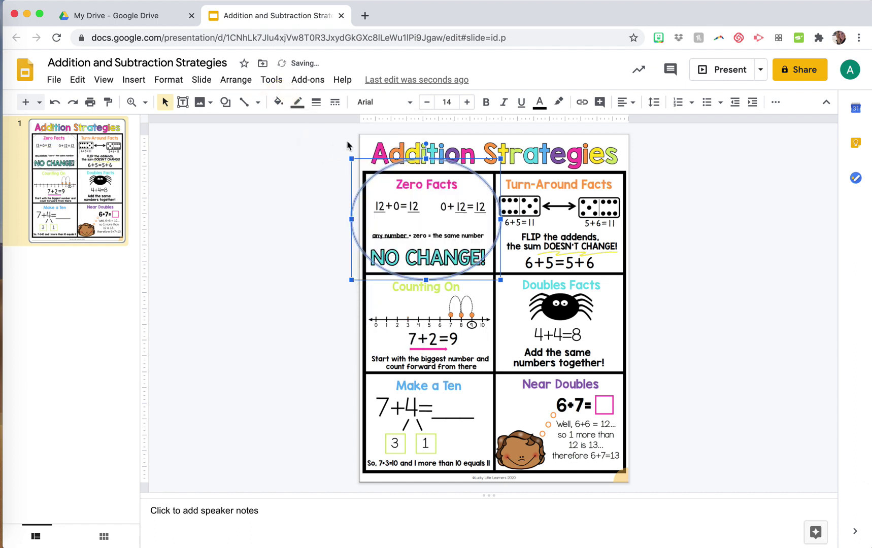
click(298, 102)
click(315, 101)
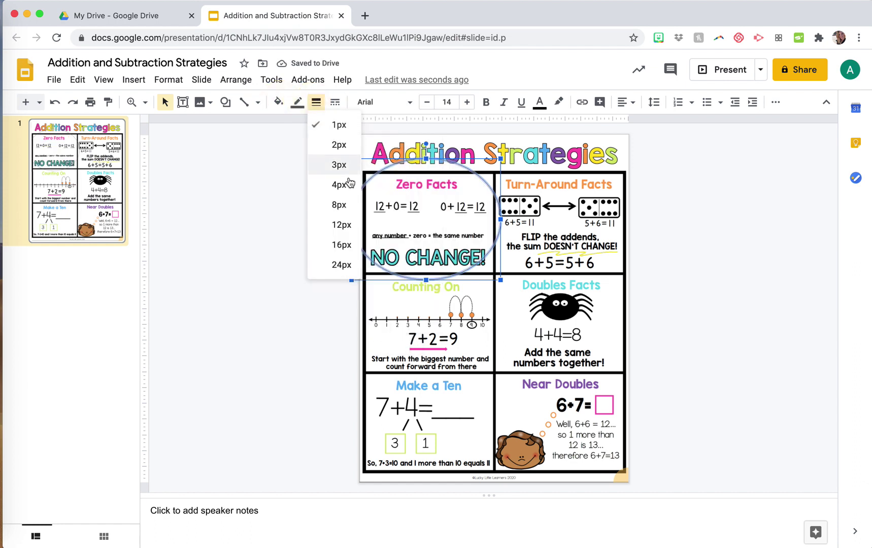
click(337, 186)
click(288, 249)
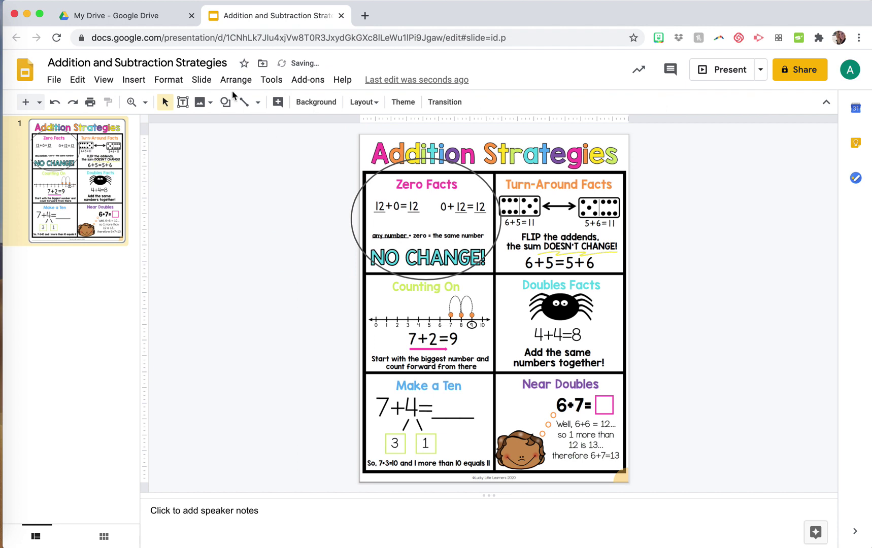
click(183, 101)
- Draw a text box left of the slide beside Zero Facts reading 'Type here'
drag(345, 264, 357, 280)
text(Type here)
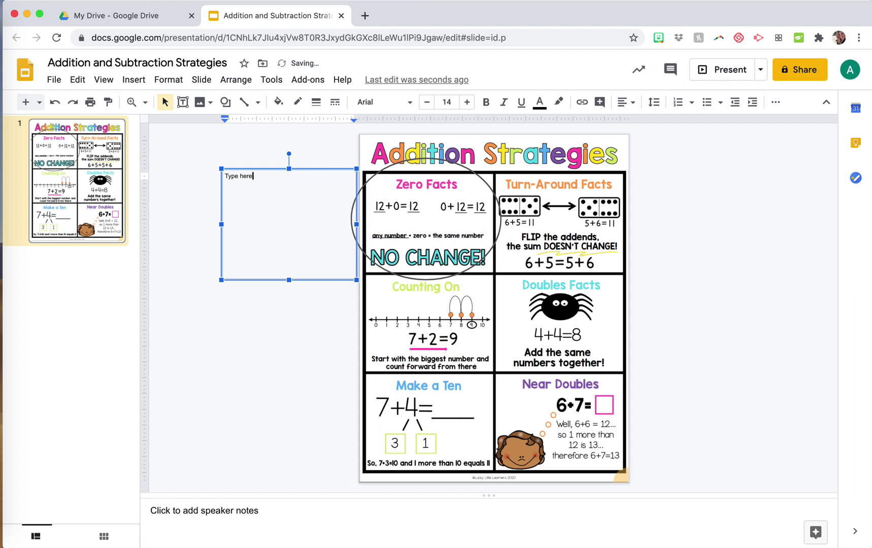
click(211, 327)
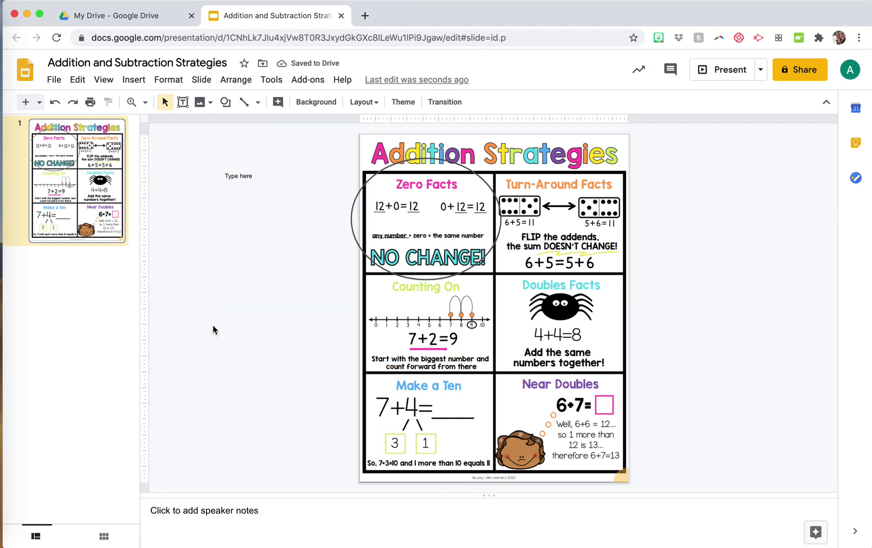